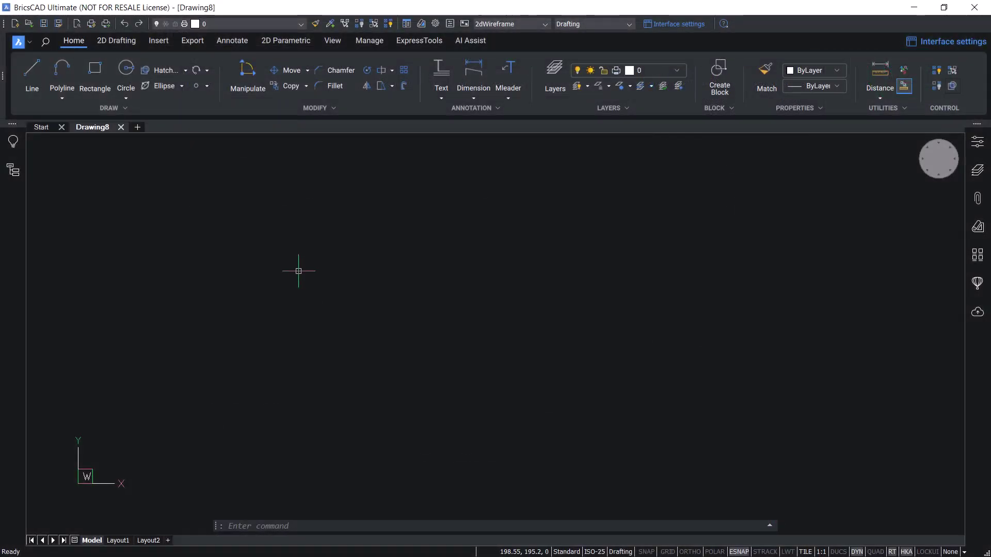
Open the publishing settings from the application menu and close them, twice.
{"action": "left_click", "coordinate": [15, 43]}
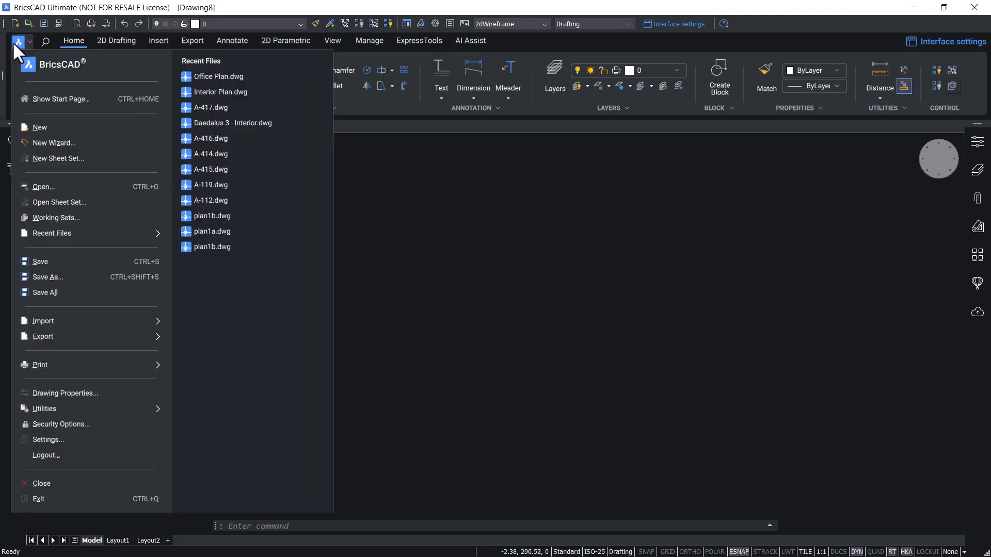
{"action": "mouse_move", "coordinate": [85, 360]}
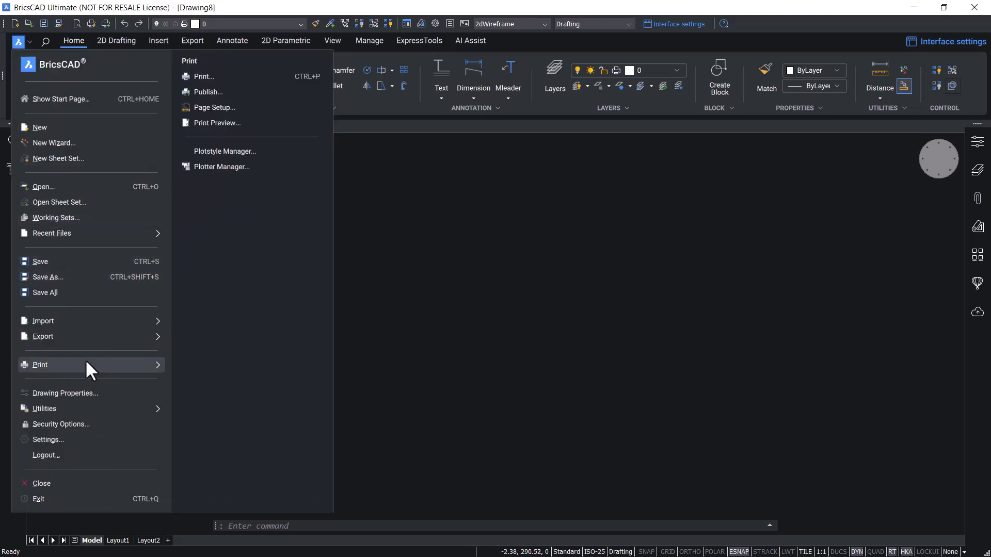
{"action": "left_click", "coordinate": [225, 91]}
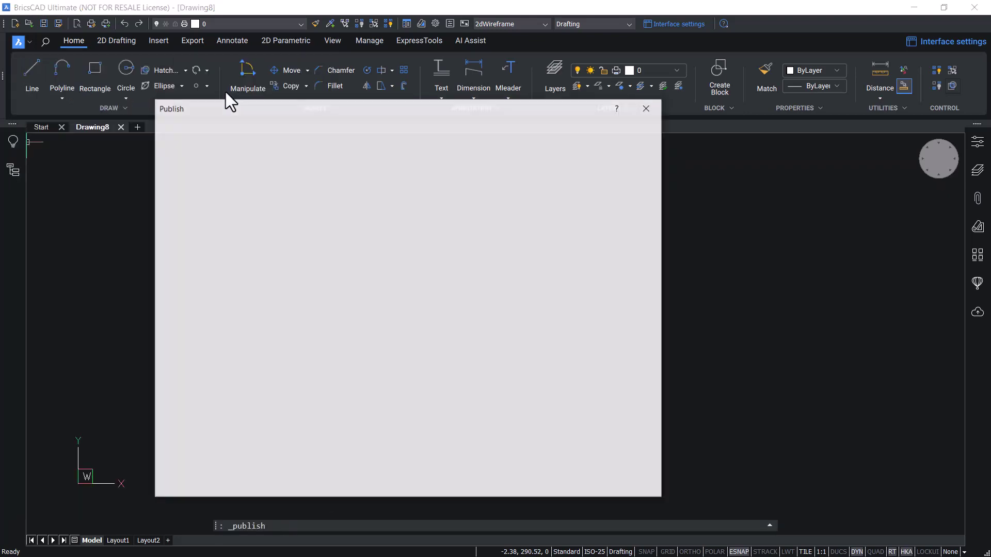
{"action": "left_click", "coordinate": [654, 109]}
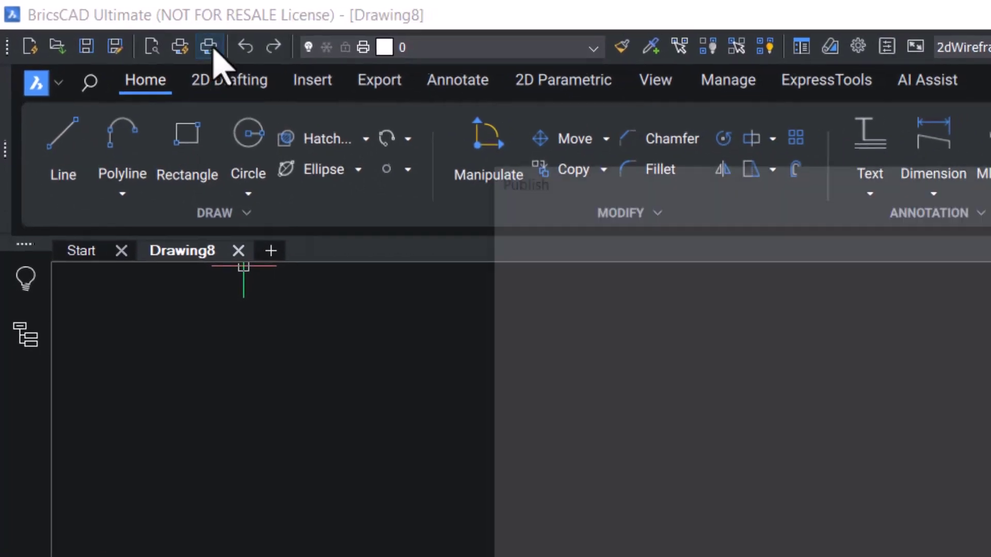
{"action": "left_click", "coordinate": [212, 48]}
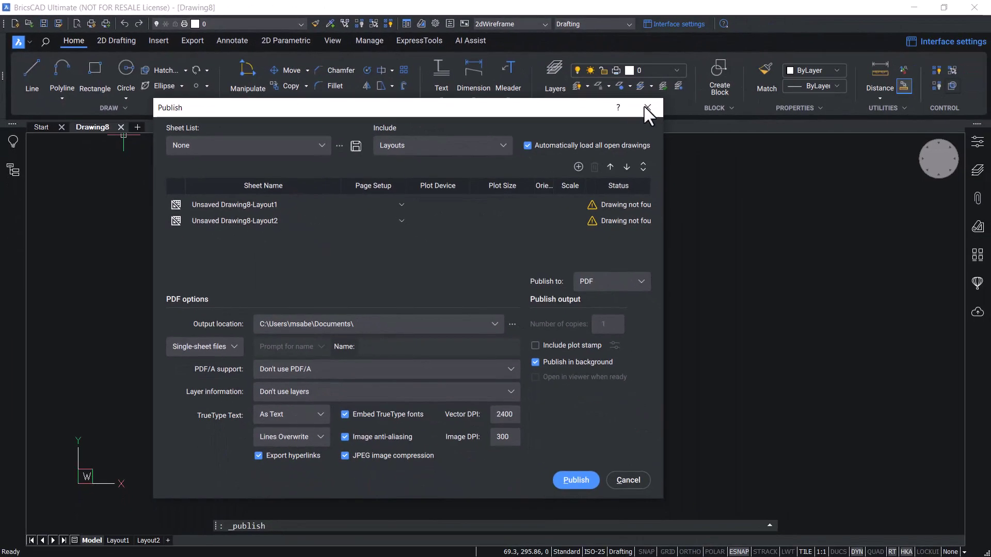
{"action": "left_click", "coordinate": [648, 108]}
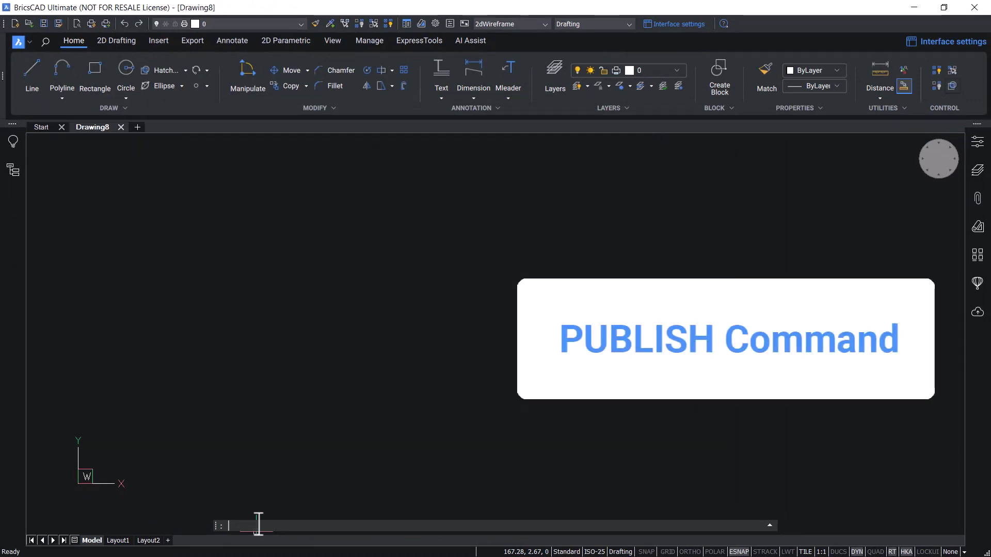
Open the Publish dialog with the PUB command and check the saved sheet lists without changes.
{"action": "type", "text": "PUBLISH"}
{"action": "key", "text": "Return"}
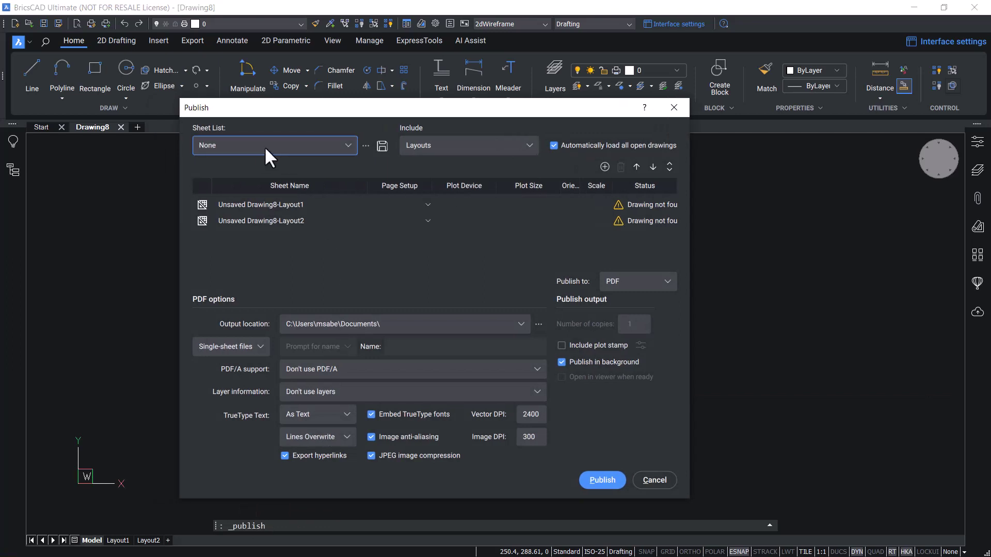
{"action": "left_click", "coordinate": [264, 146]}
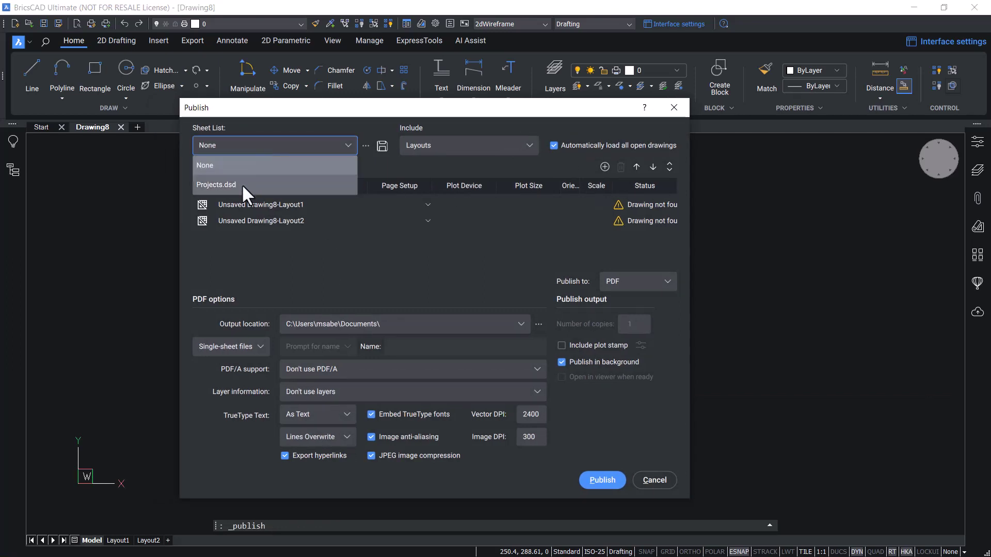
{"action": "left_click", "coordinate": [283, 144]}
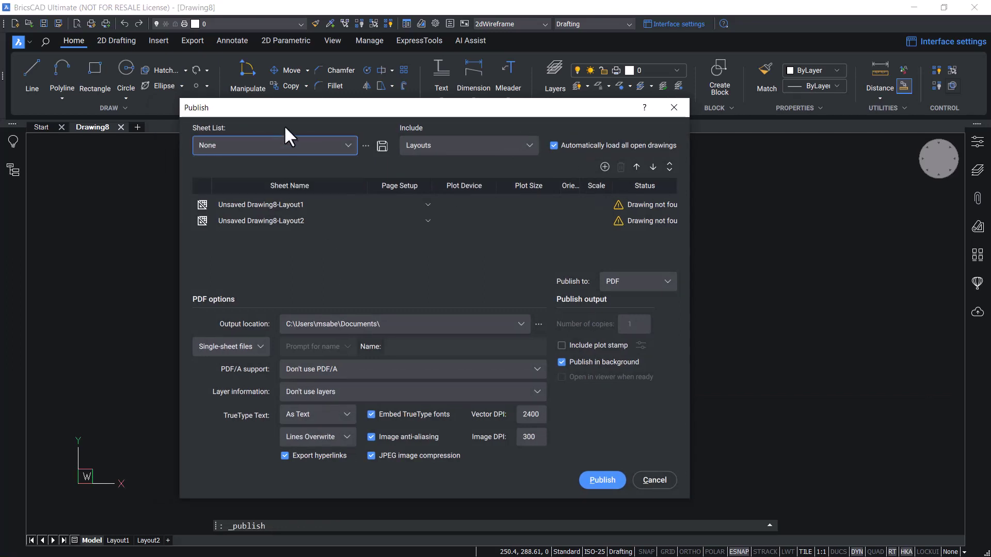
Load Projects.dsd, replacing all sheets with the Interior Plan and Office Plan sheets.
{"action": "left_click", "coordinate": [365, 146]}
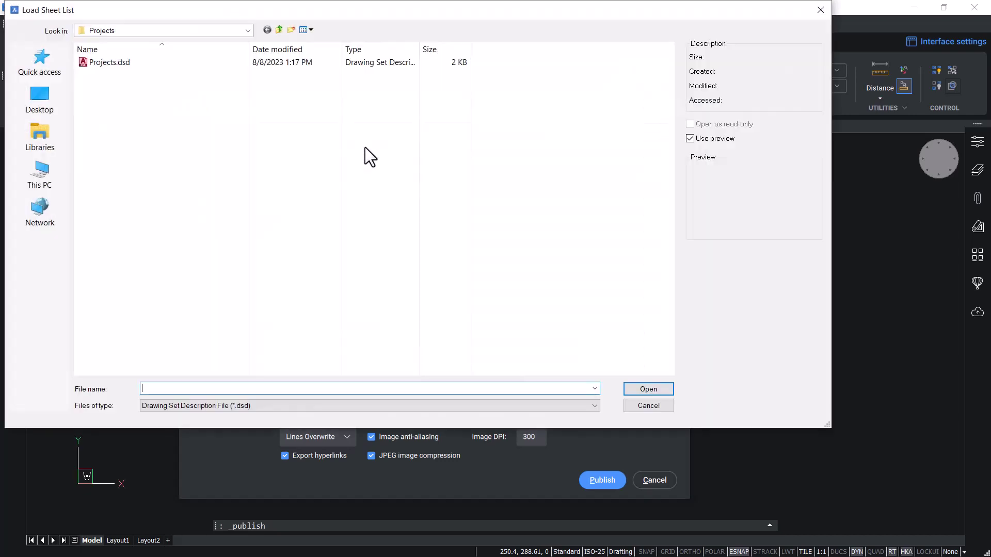
{"action": "left_click", "coordinate": [117, 63]}
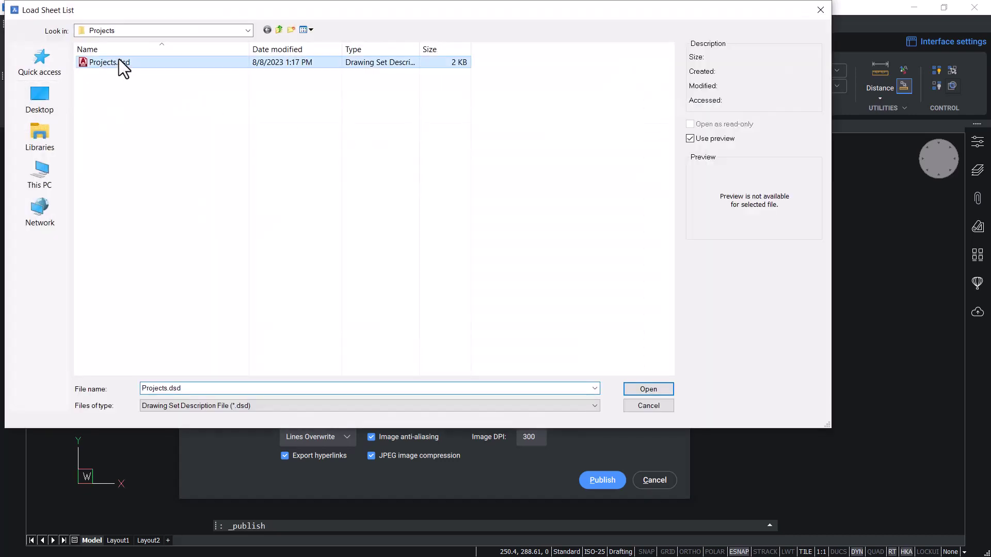
{"action": "left_click", "coordinate": [647, 388]}
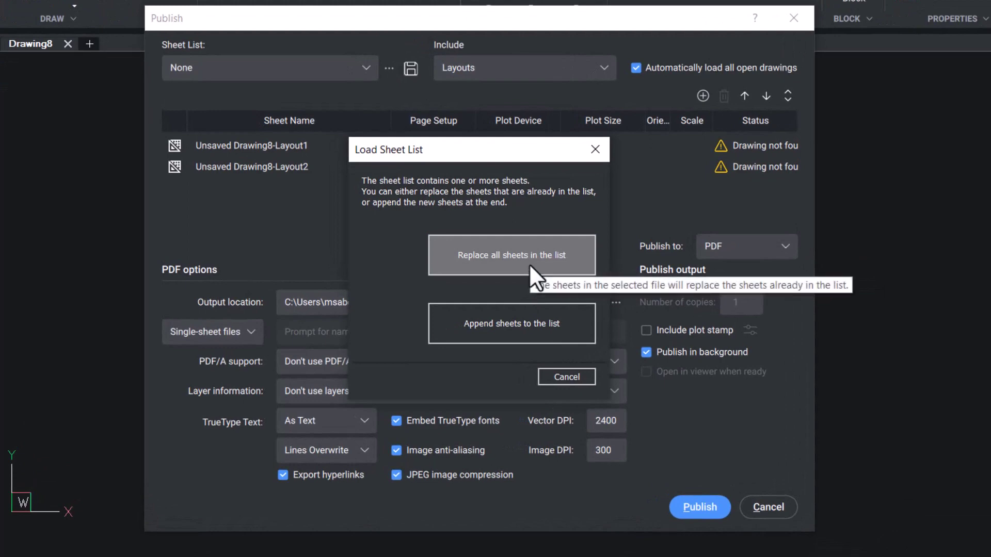
{"action": "left_click_drag", "start_coordinate": [481, 154], "coordinate": [588, 134]}
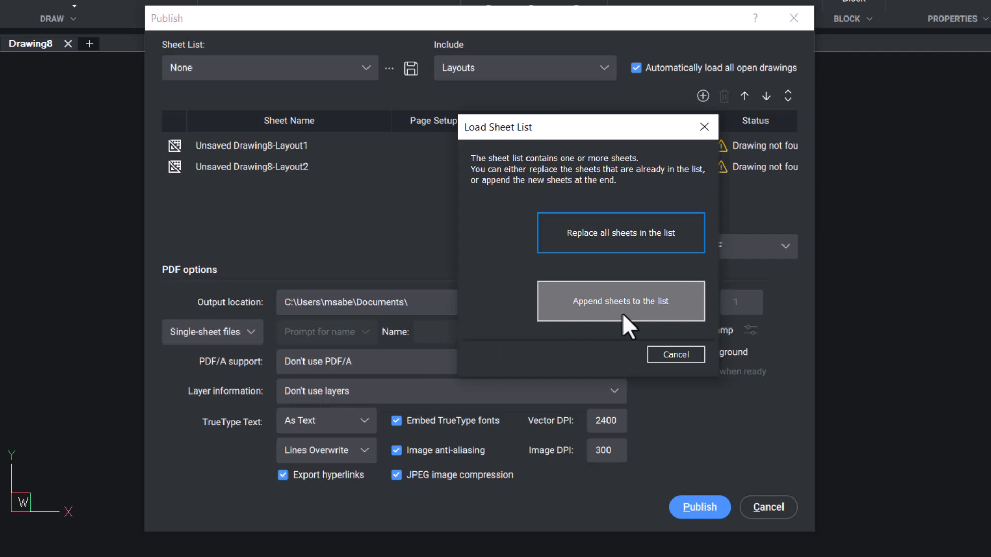
{"action": "left_click", "coordinate": [628, 244]}
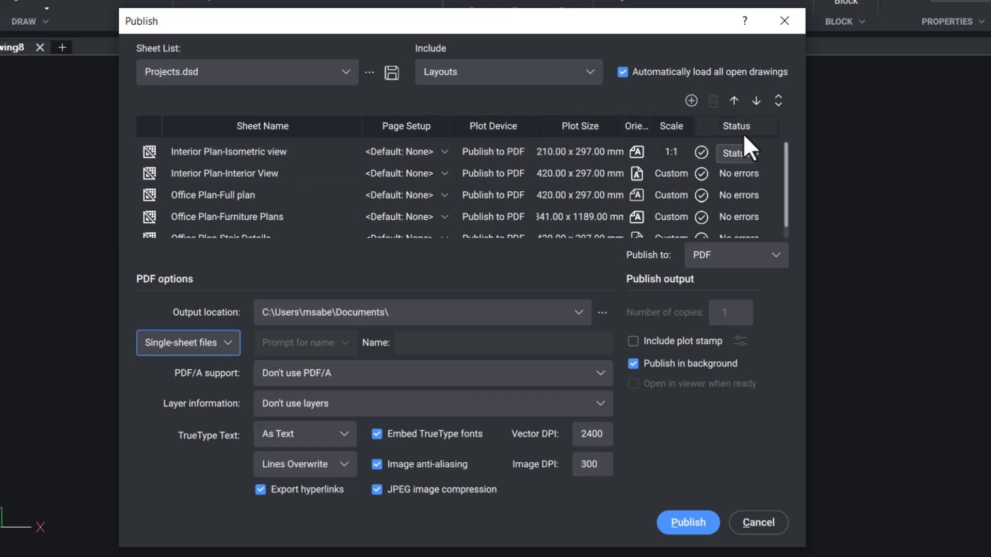
{"action": "left_click", "coordinate": [733, 256]}
{"action": "left_click", "coordinate": [733, 256]}
{"action": "left_click", "coordinate": [733, 255]}
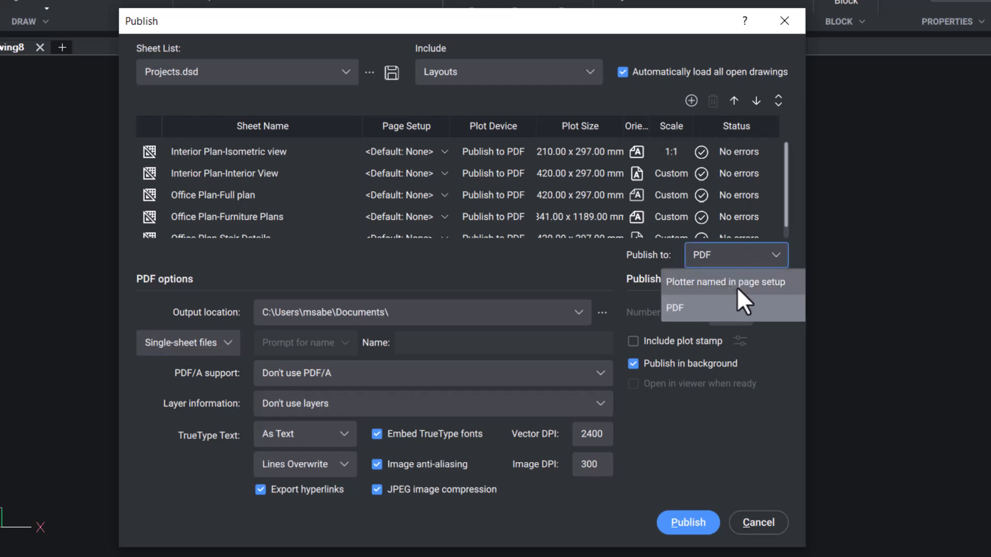
{"action": "left_click", "coordinate": [729, 259]}
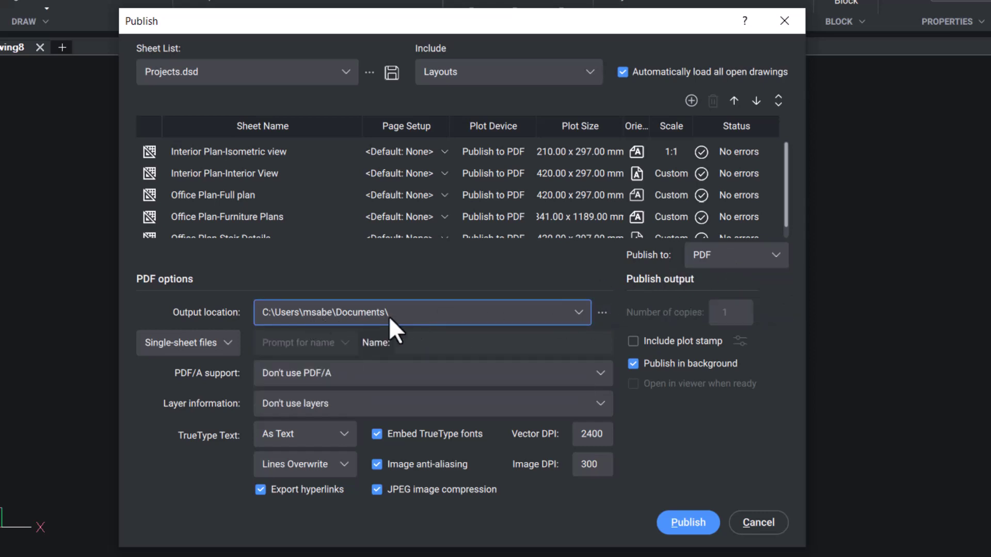
{"action": "left_click", "coordinate": [198, 344]}
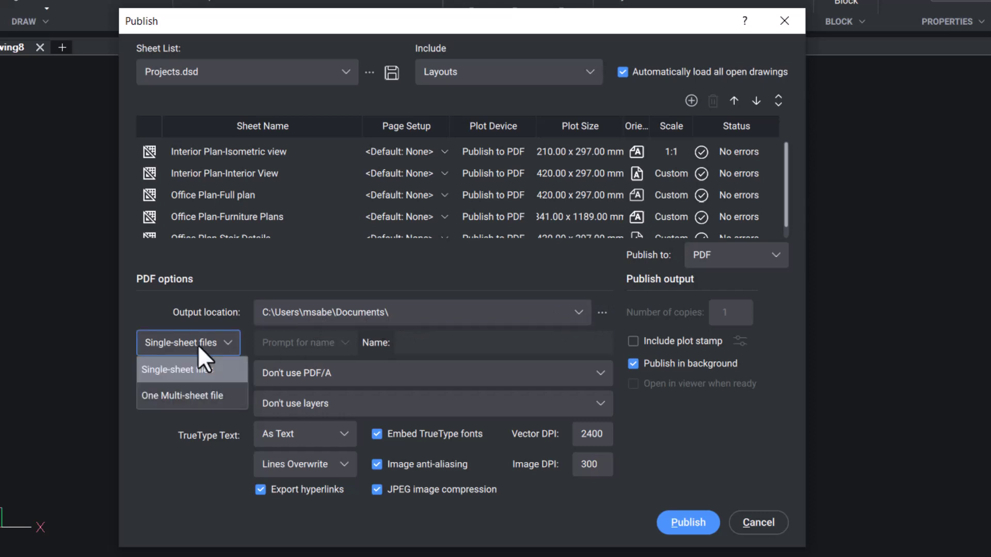
{"action": "left_click", "coordinate": [197, 345]}
{"action": "left_click", "coordinate": [197, 344]}
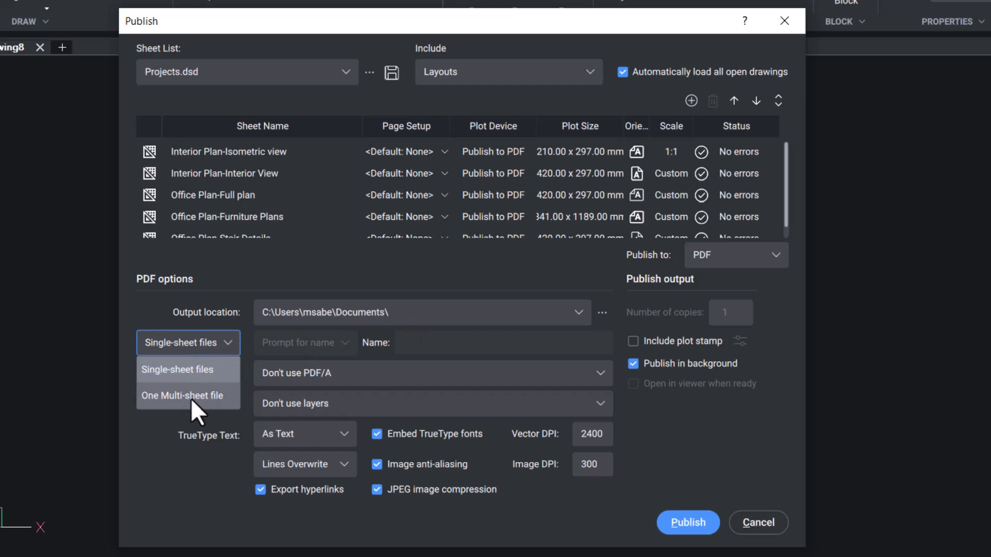
{"action": "left_click", "coordinate": [198, 344]}
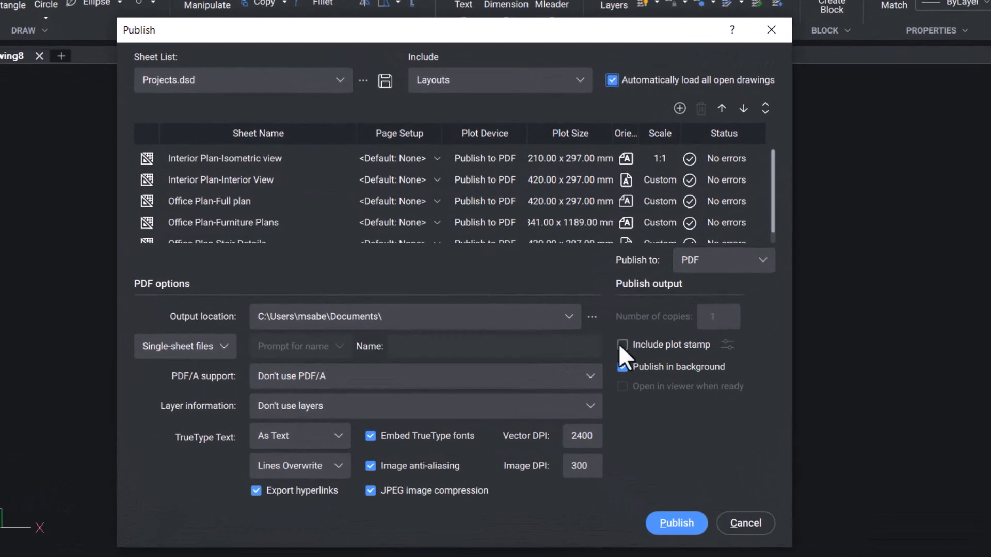
Tick Include plot stamp, leave its settings unchanged, and keep Include set to Layouts.
{"action": "left_click", "coordinate": [622, 344]}
{"action": "left_click", "coordinate": [727, 345]}
{"action": "left_click", "coordinate": [727, 345]}
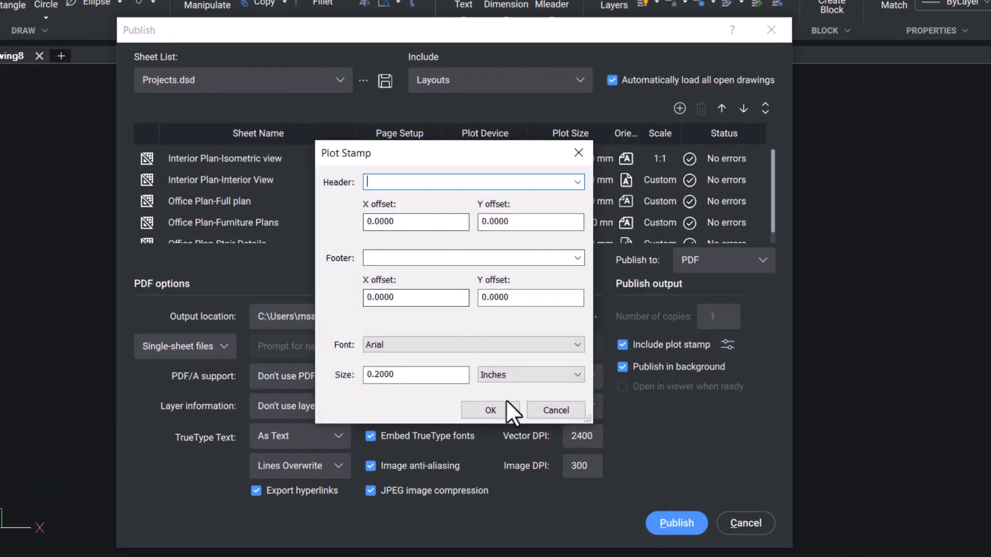
{"action": "left_click", "coordinate": [551, 416]}
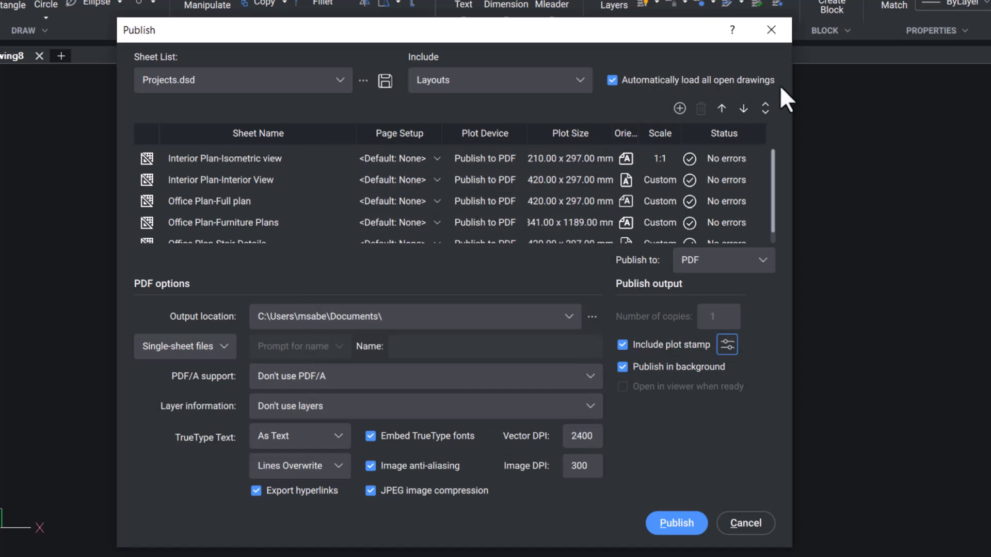
{"action": "left_click", "coordinate": [508, 81]}
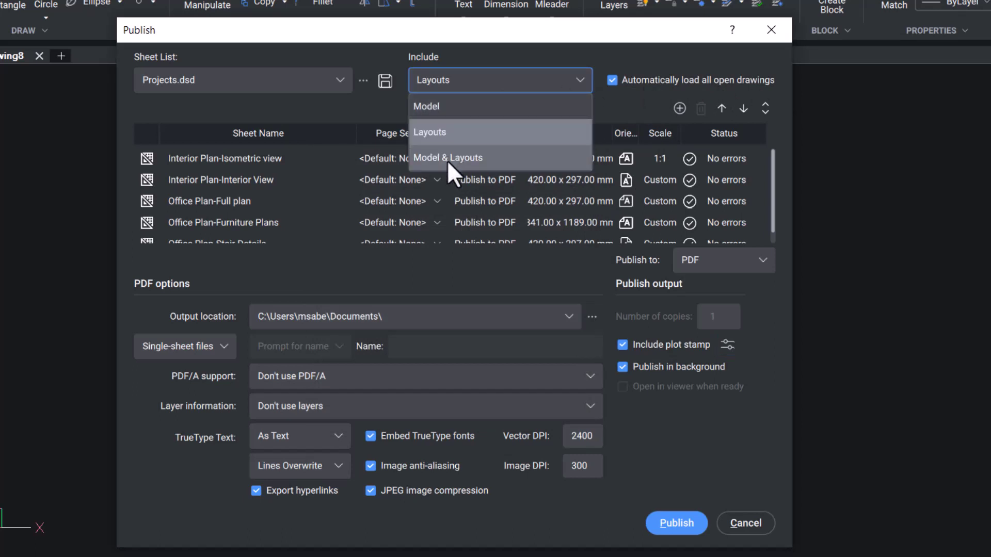
{"action": "left_click", "coordinate": [618, 101]}
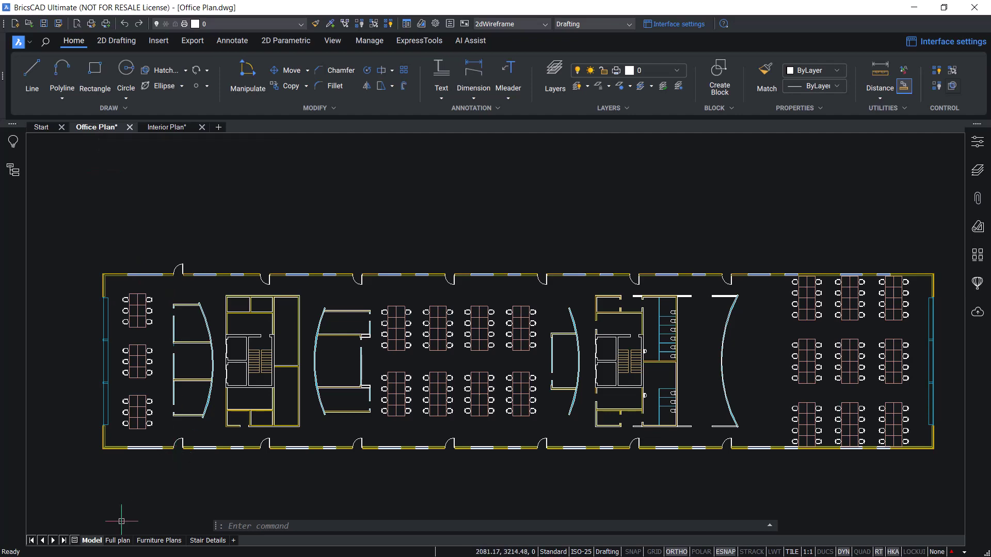
Review Office Plan's Full plan, Furniture Plans and Stair Details layouts.
{"action": "left_click", "coordinate": [120, 541]}
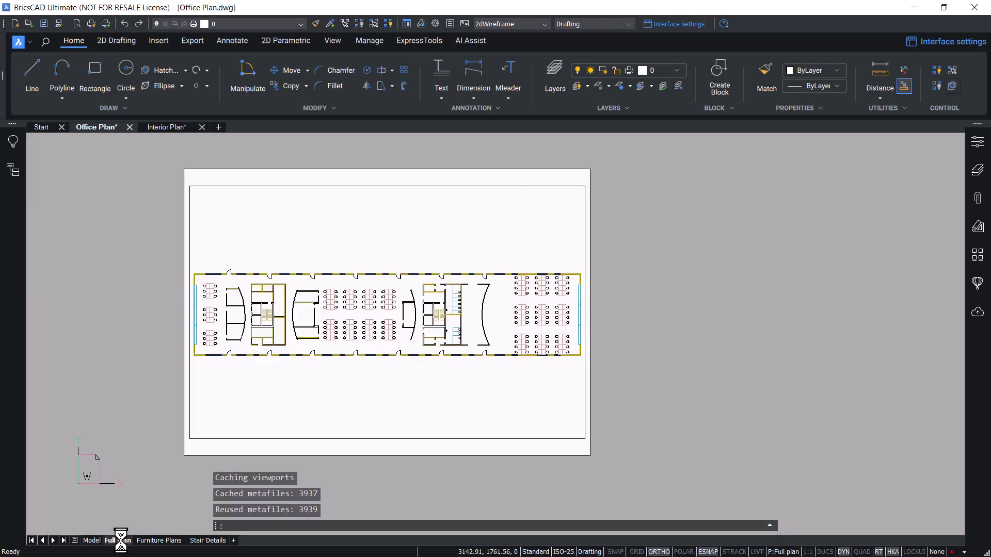
{"action": "left_click", "coordinate": [155, 541]}
{"action": "left_click", "coordinate": [211, 541]}
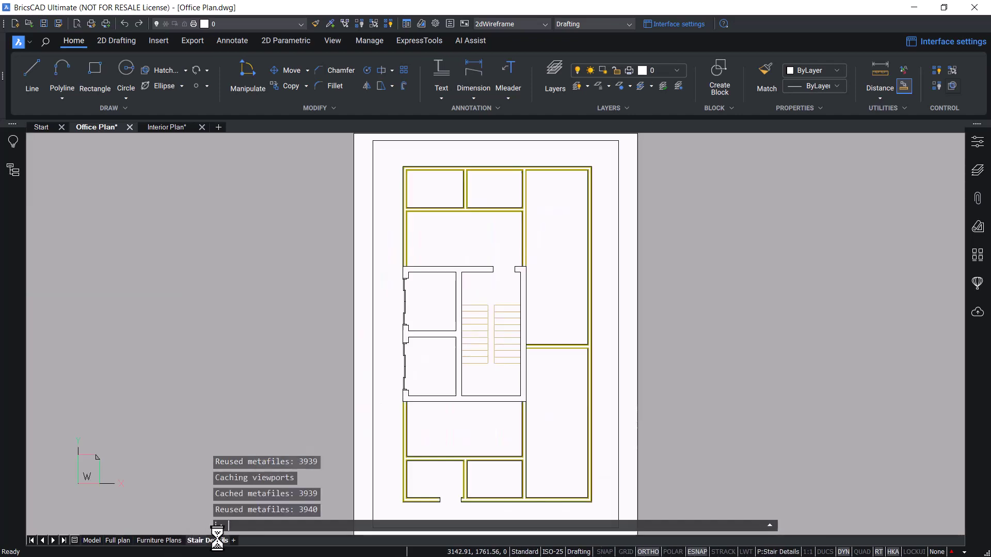
{"action": "left_click", "coordinate": [178, 156]}
{"action": "key", "text": "Escape"}
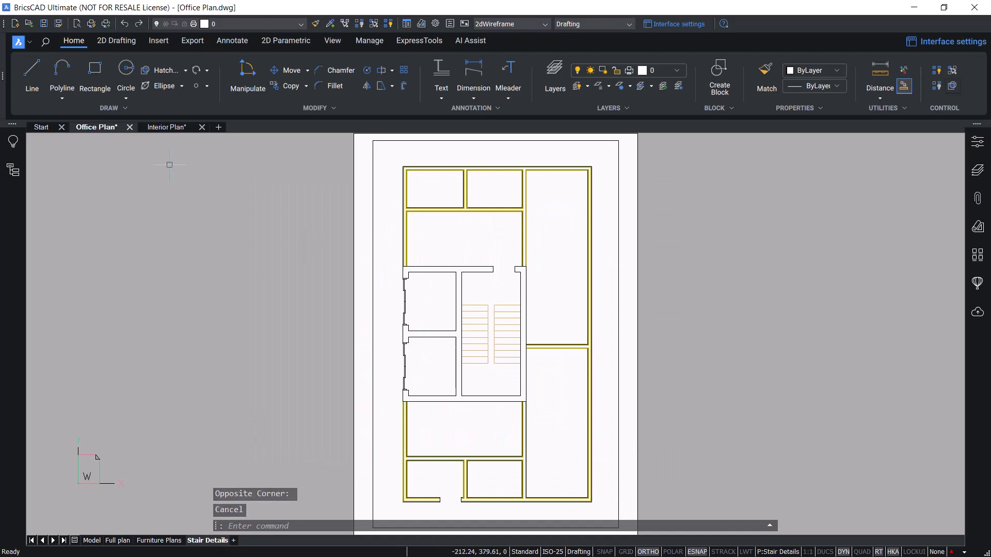
Review Interior Plan's Isometric view and Interior View layouts, then open Publish.
{"action": "left_click", "coordinate": [166, 127]}
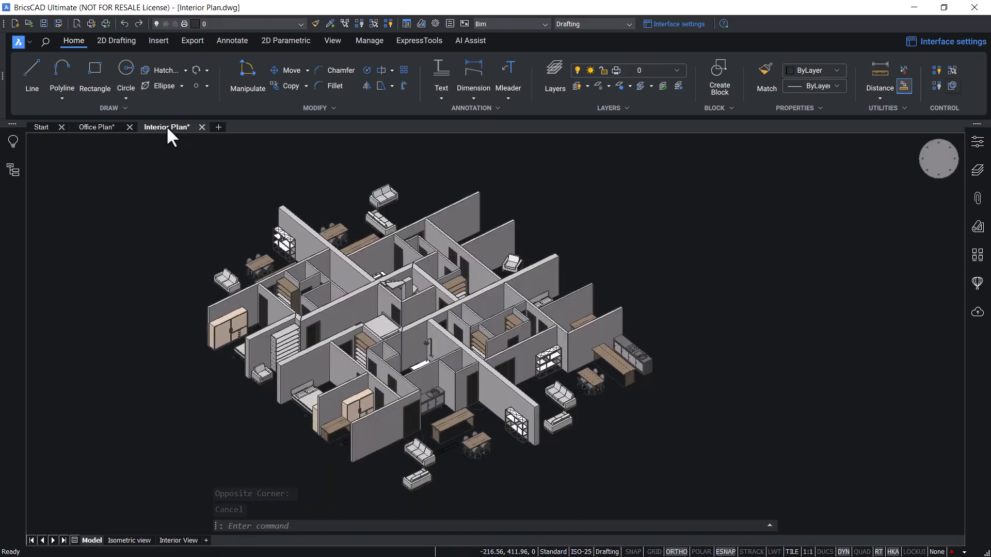
{"action": "left_click", "coordinate": [136, 541]}
{"action": "left_click", "coordinate": [178, 541]}
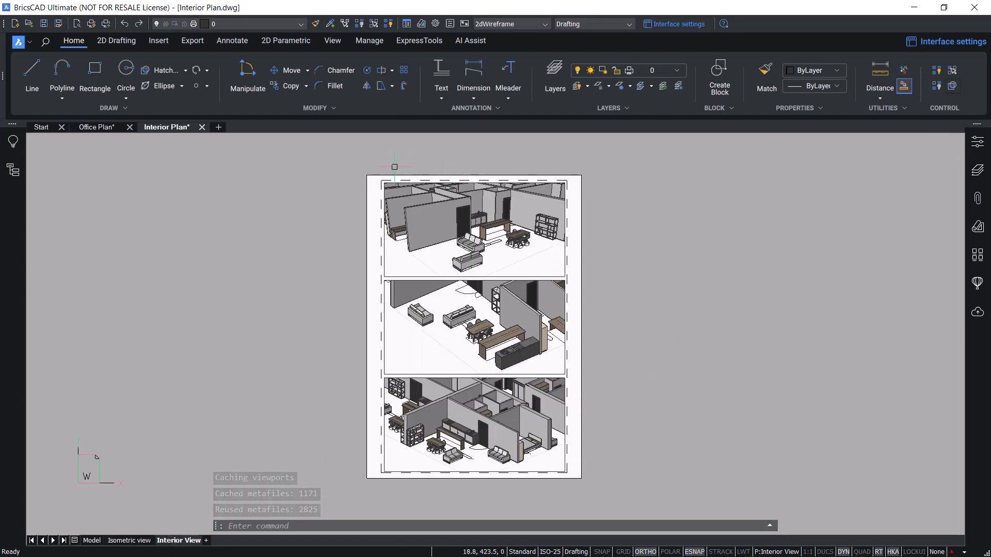
{"action": "left_click", "coordinate": [106, 24]}
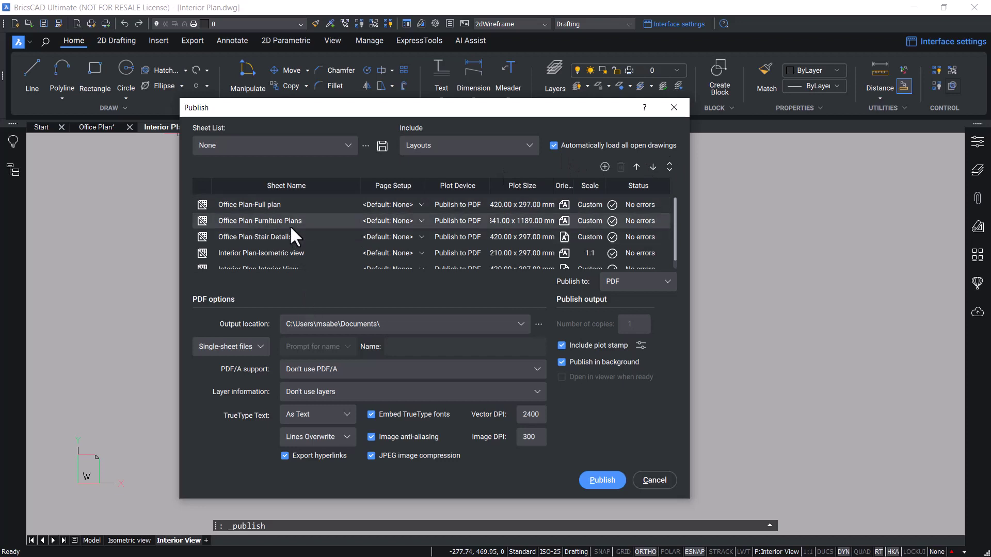
Set Include to Model & Layouts, adding the Office Plan-Model and Interior Plan-Model sheets.
{"action": "left_click", "coordinate": [442, 147]}
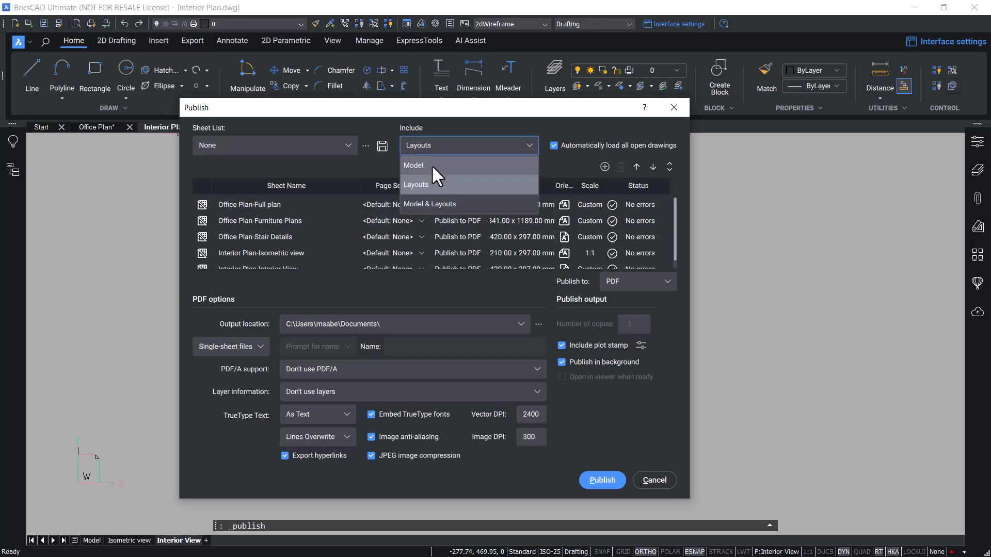
{"action": "left_click", "coordinate": [421, 203]}
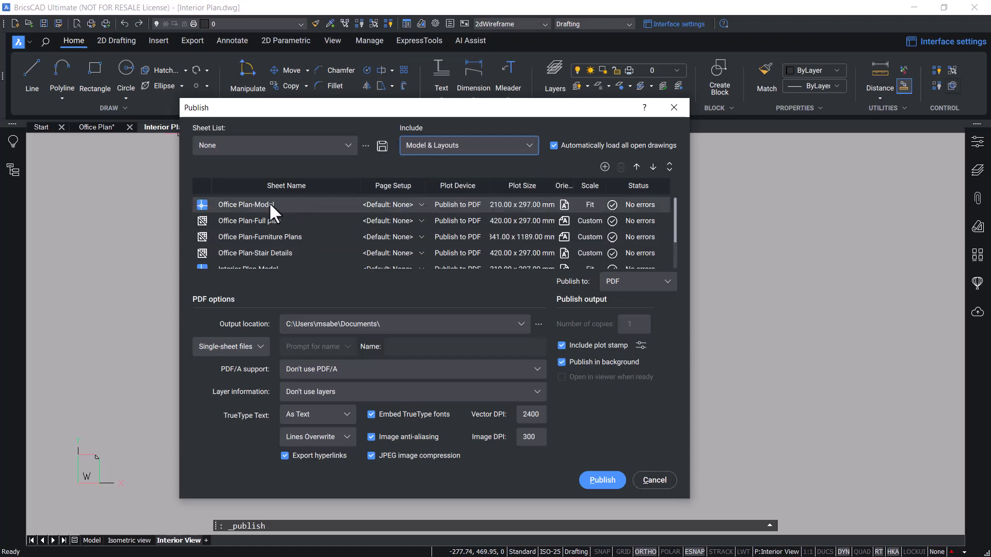
{"action": "scroll", "coordinate": [263, 239], "scroll_direction": "down", "scroll_amount": 1}
{"action": "scroll", "coordinate": [265, 246], "scroll_direction": "up", "scroll_amount": 1}
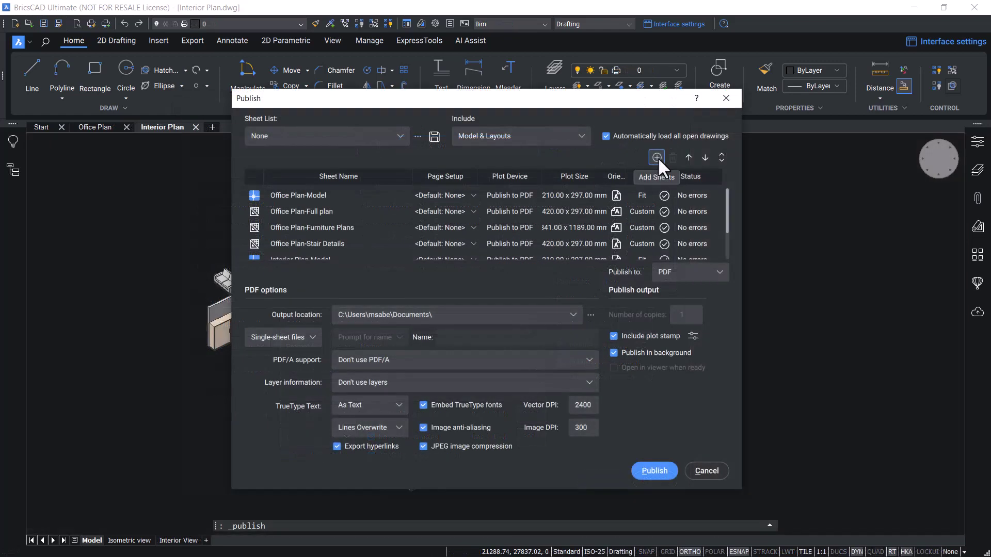
{"action": "left_click", "coordinate": [658, 158]}
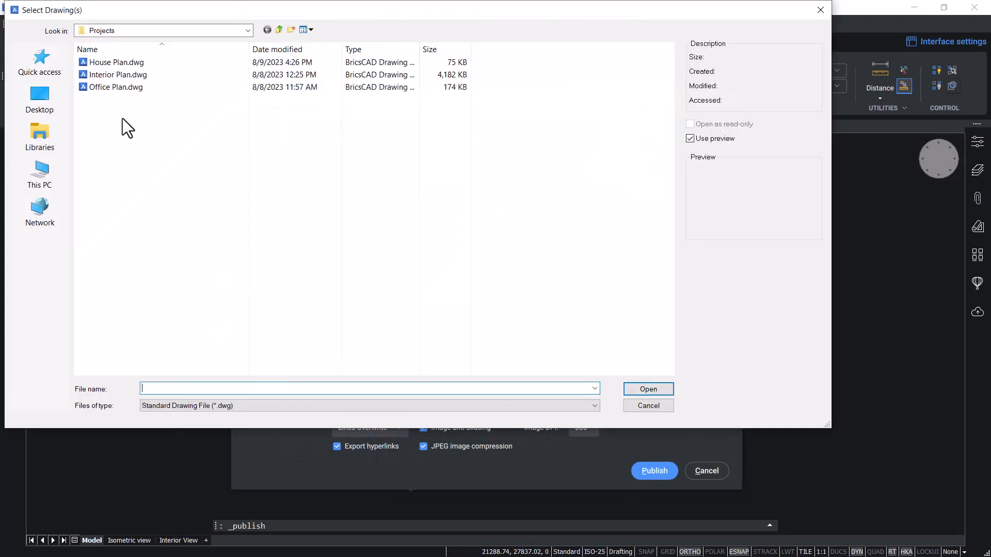
{"action": "left_click", "coordinate": [122, 64]}
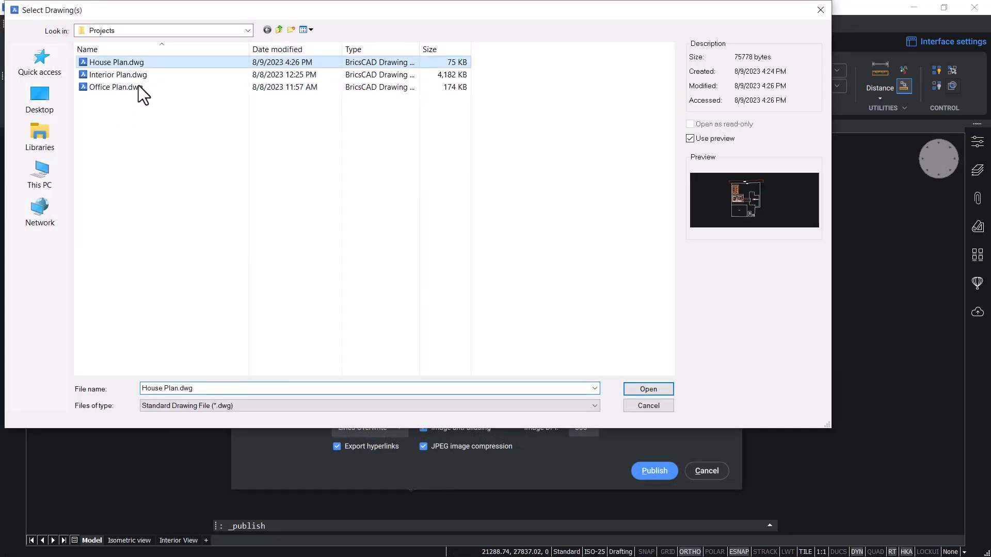
{"action": "left_click", "coordinate": [648, 388]}
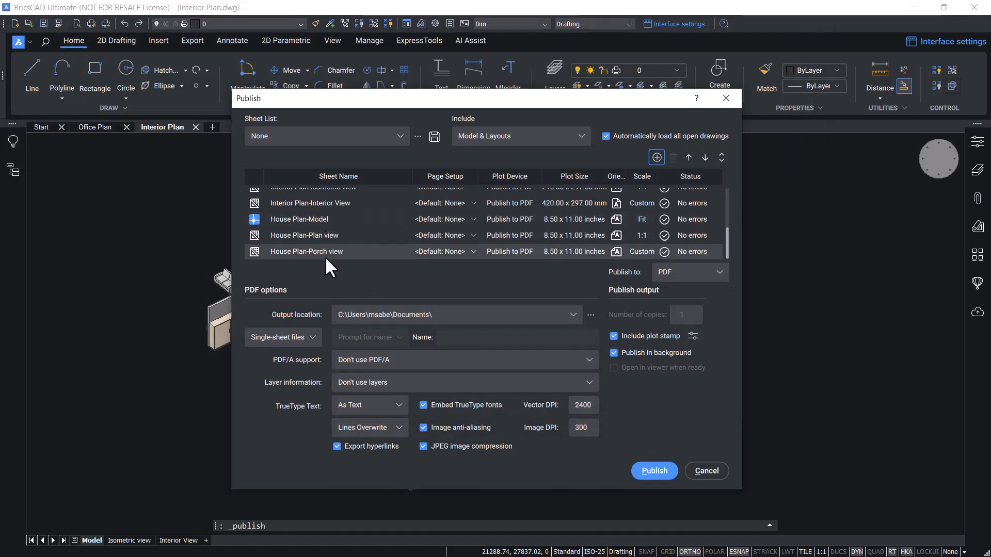
{"action": "left_click", "coordinate": [296, 236]}
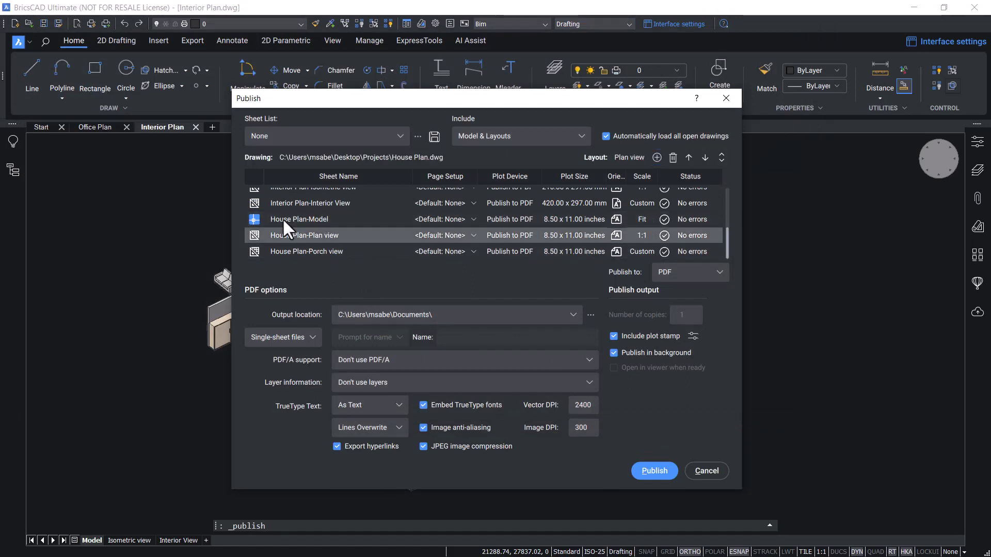
{"action": "left_click", "coordinate": [283, 217]}
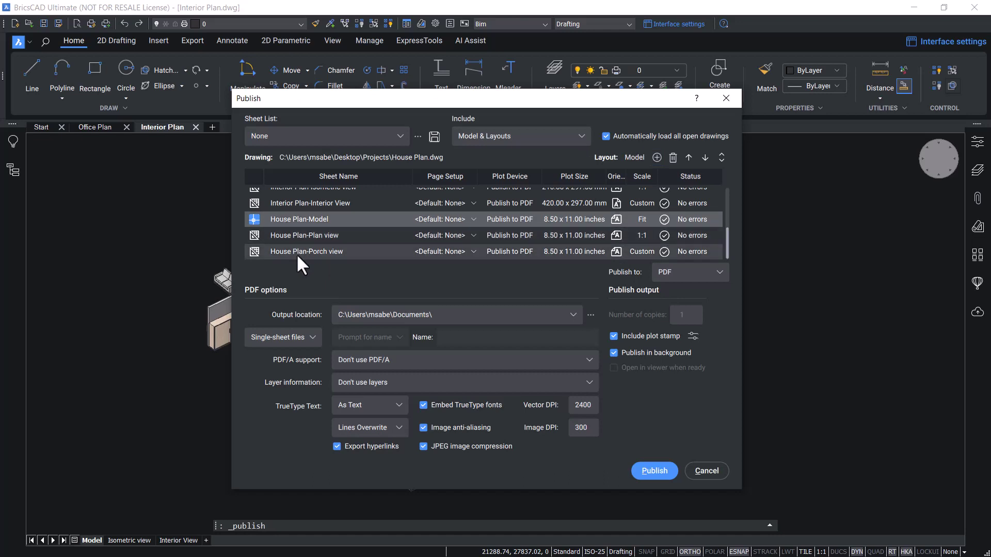
{"action": "left_click", "coordinate": [296, 253], "text": "shift"}
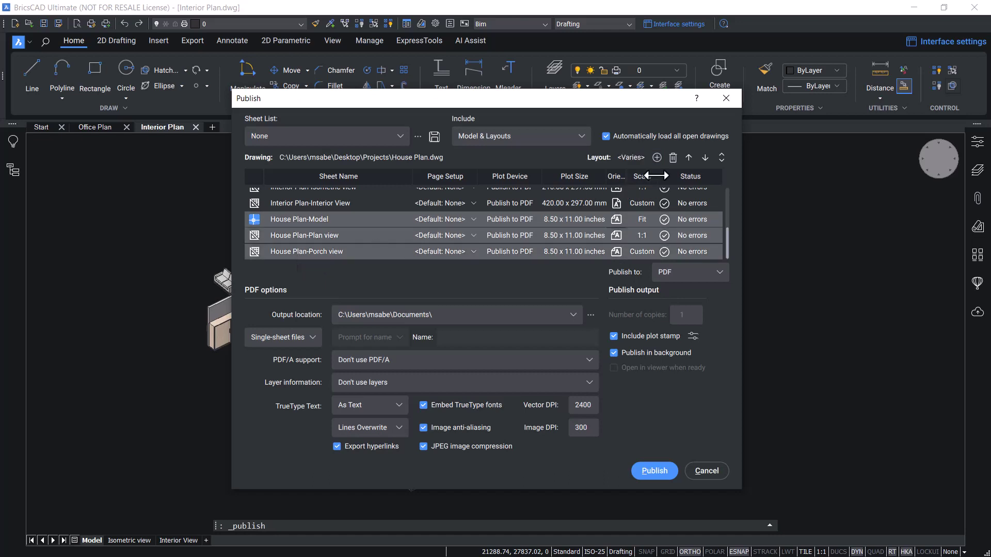
{"action": "left_click", "coordinate": [672, 158]}
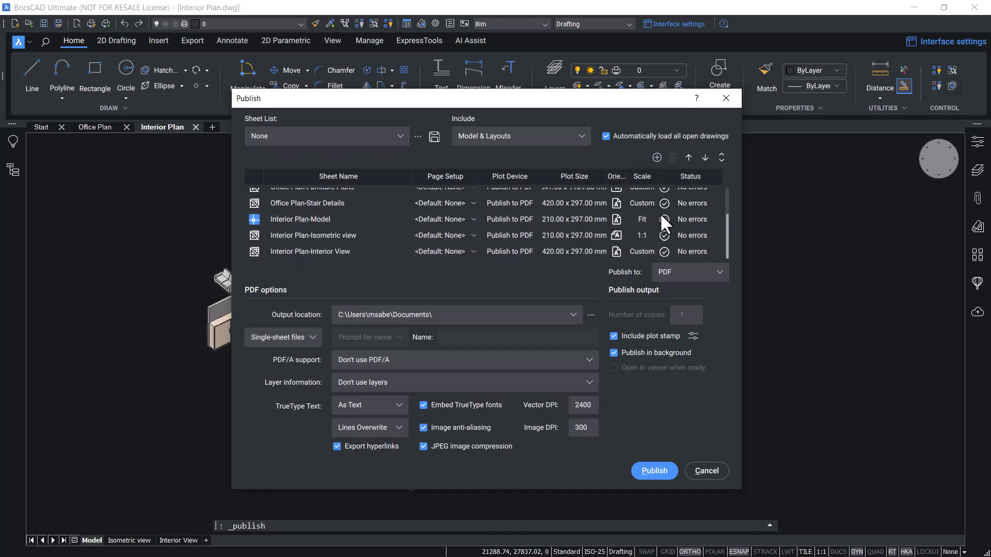
{"action": "scroll", "coordinate": [343, 217], "scroll_direction": "up", "scroll_amount": 1}
{"action": "left_click", "coordinate": [315, 213]}
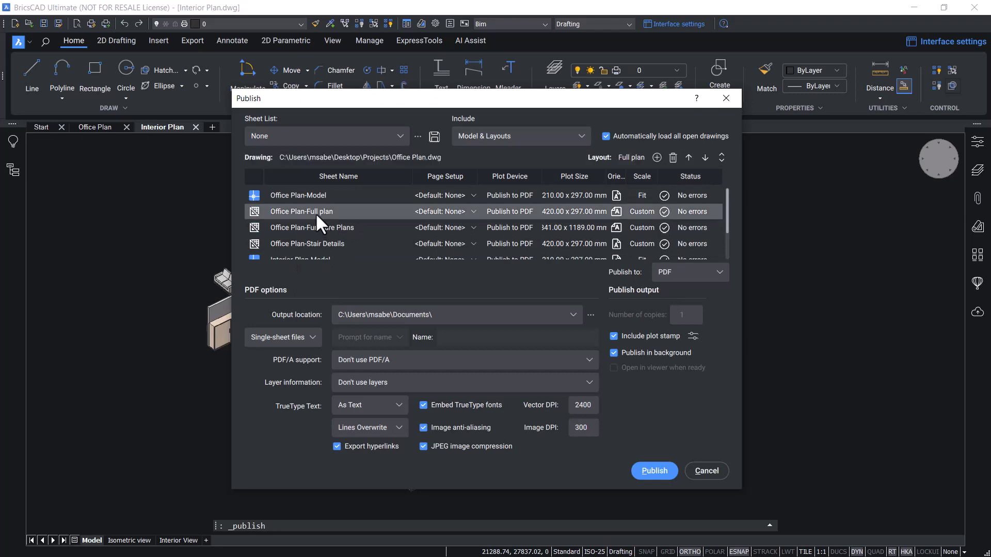
{"action": "left_click", "coordinate": [688, 157]}
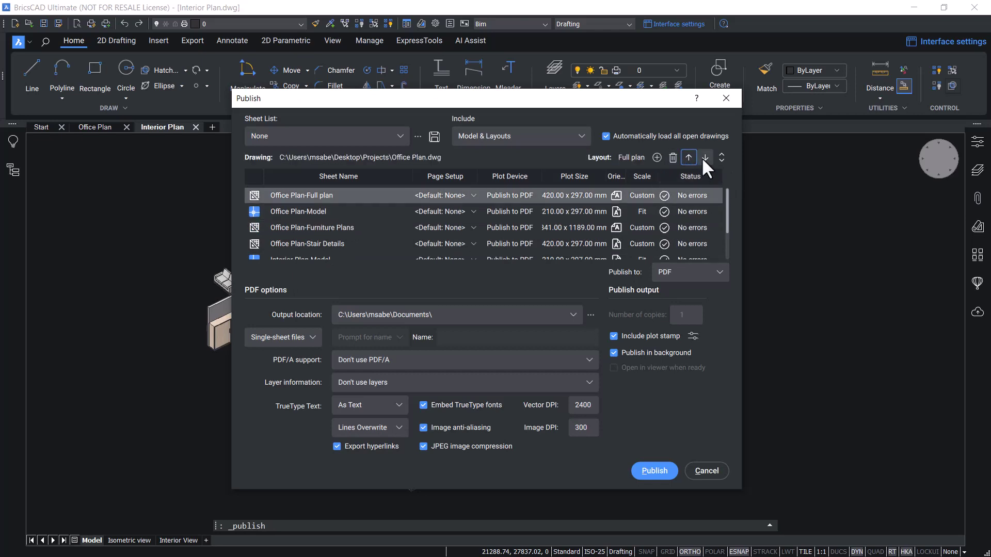
{"action": "left_click", "coordinate": [704, 158]}
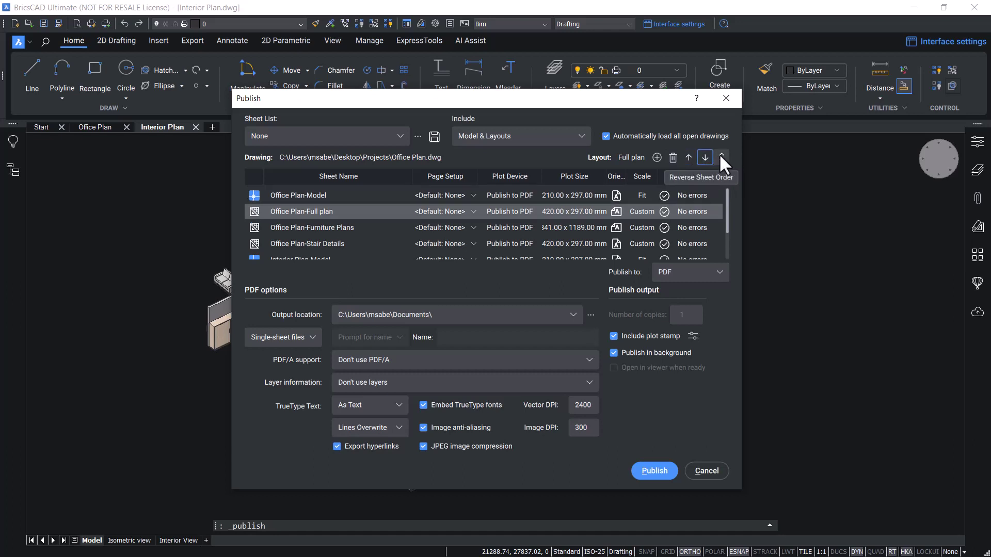
{"action": "left_click", "coordinate": [720, 156]}
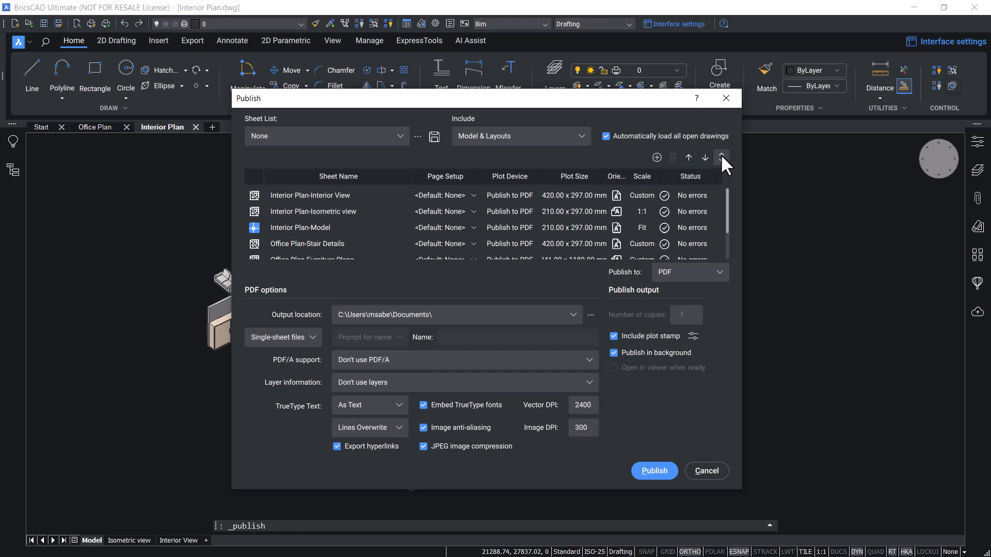
{"action": "left_click", "coordinate": [720, 155]}
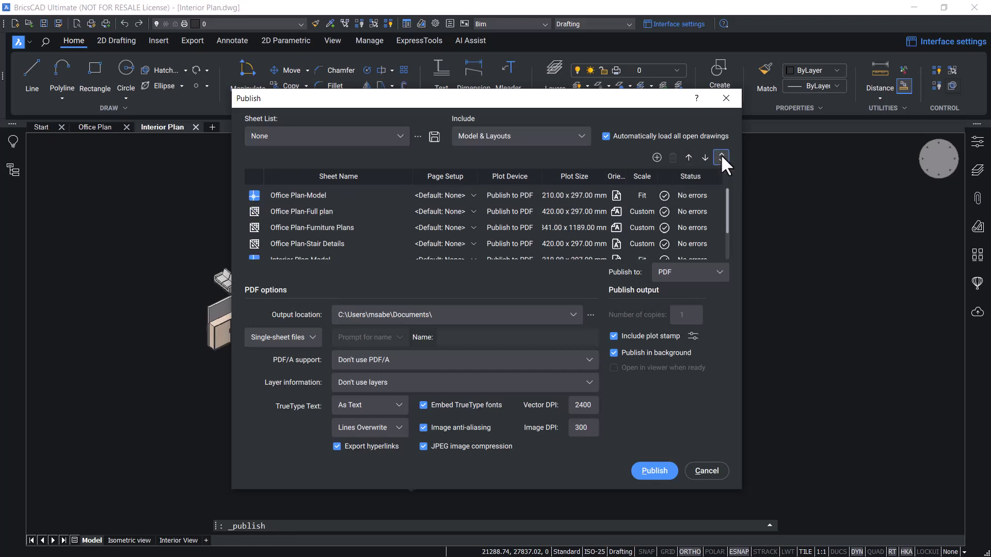
{"action": "left_click", "coordinate": [432, 200]}
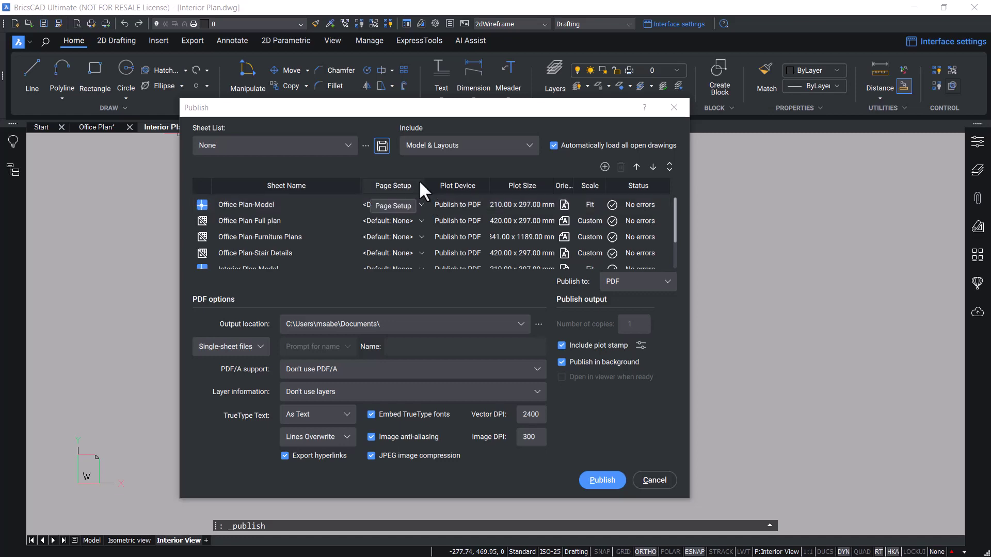
Save the sheet list as 'projects' in the Projects folder.
{"action": "left_click", "coordinate": [382, 146]}
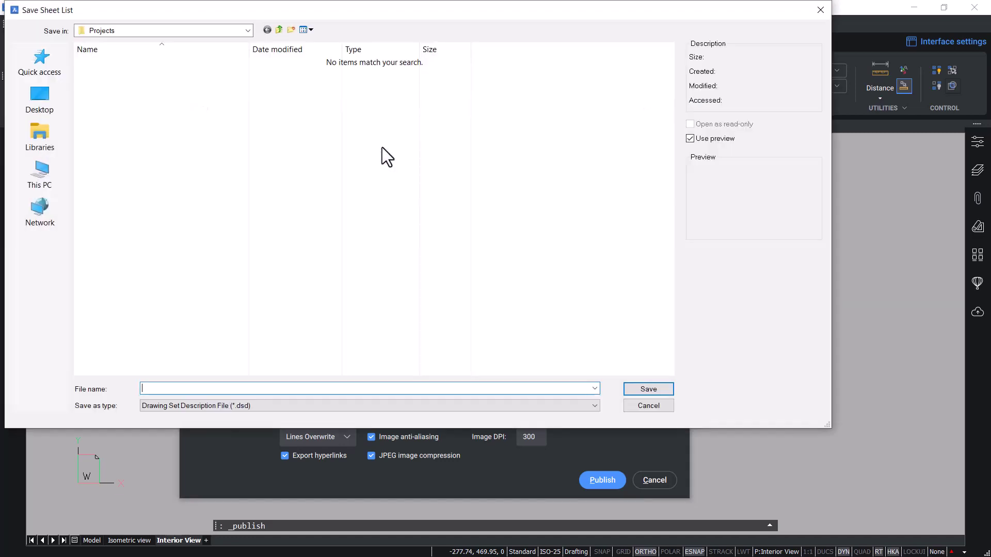
{"action": "type", "text": "projects"}
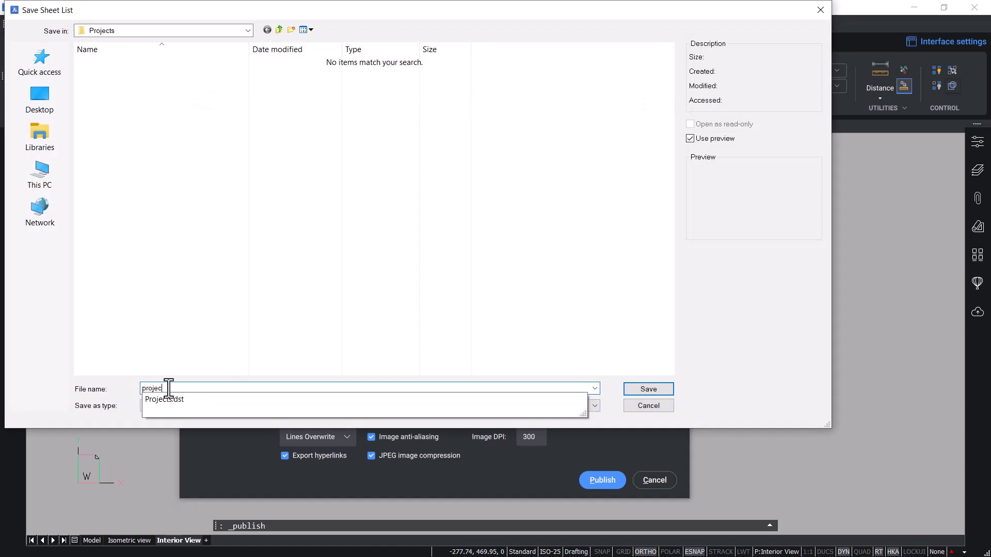
{"action": "left_click", "coordinate": [193, 355]}
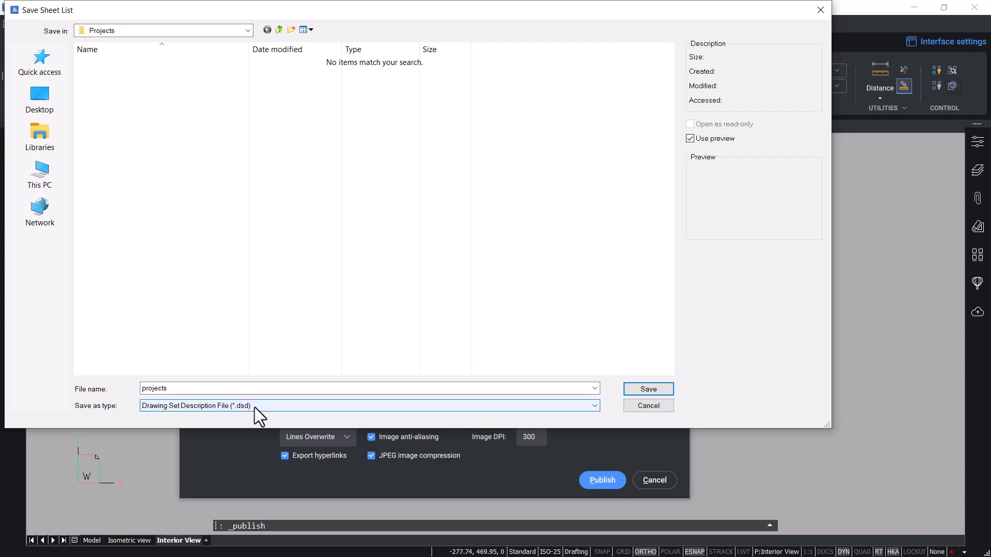
{"action": "left_click", "coordinate": [640, 390]}
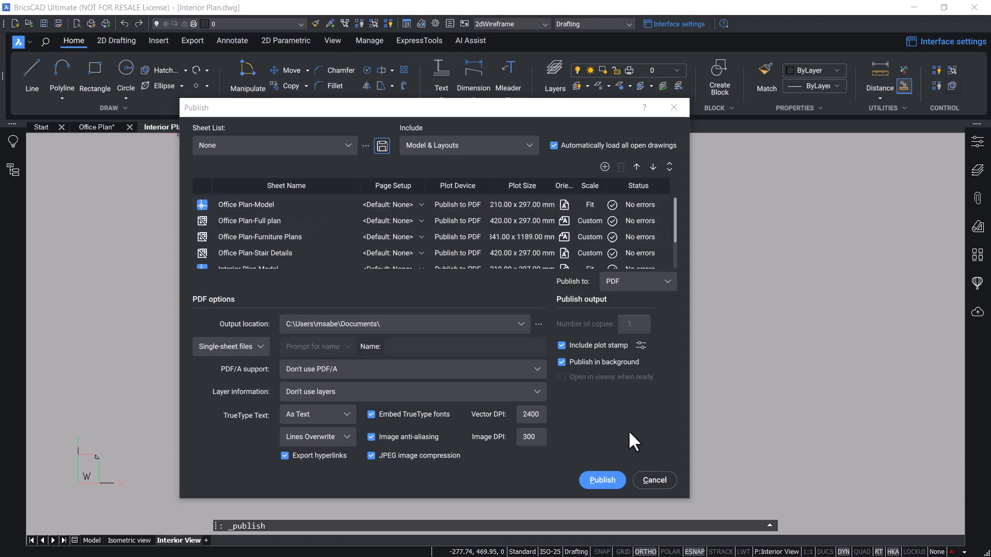
Publish all listed sheets to PDF and review the publish log details.
{"action": "left_click", "coordinate": [603, 480]}
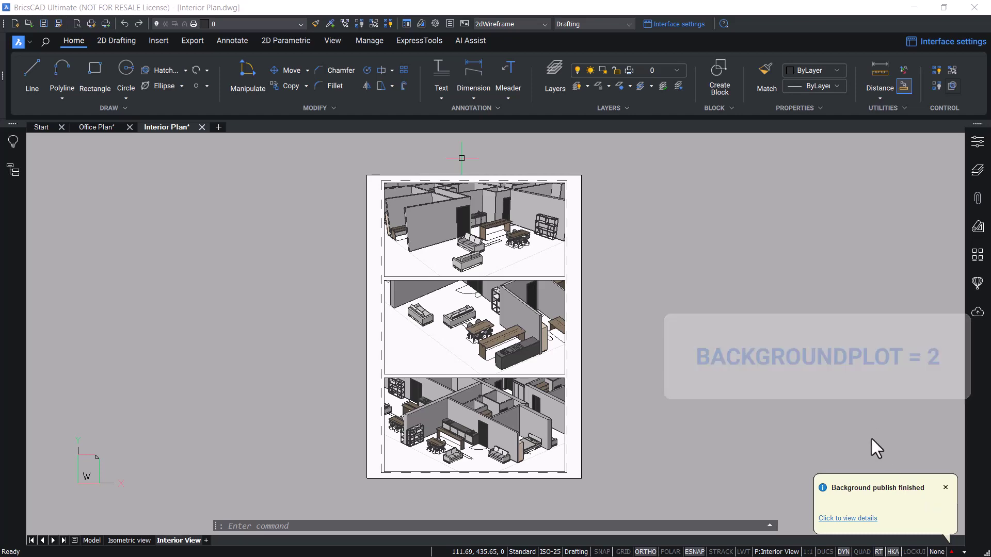
{"action": "left_click", "coordinate": [848, 523]}
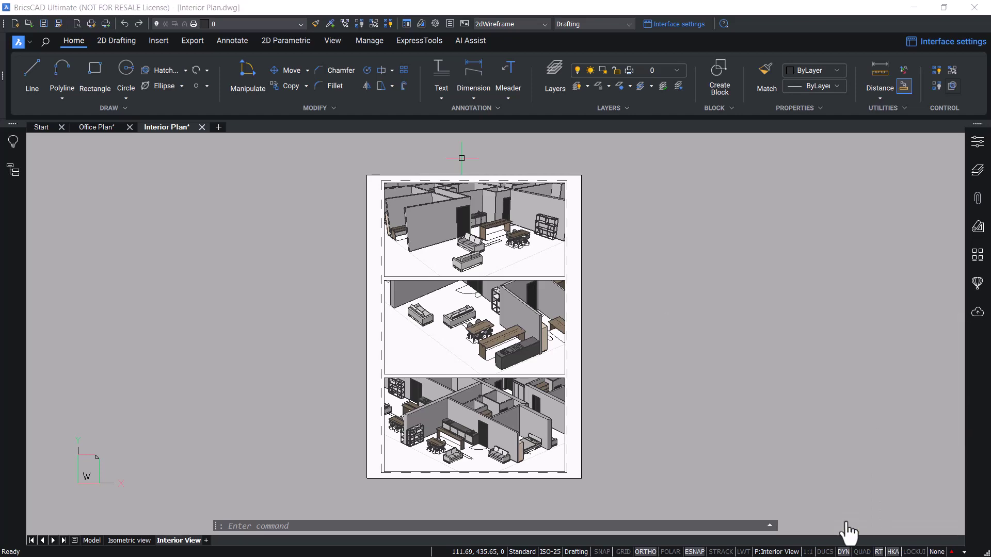
{"action": "scroll", "coordinate": [639, 155], "scroll_direction": "down", "scroll_amount": 1}
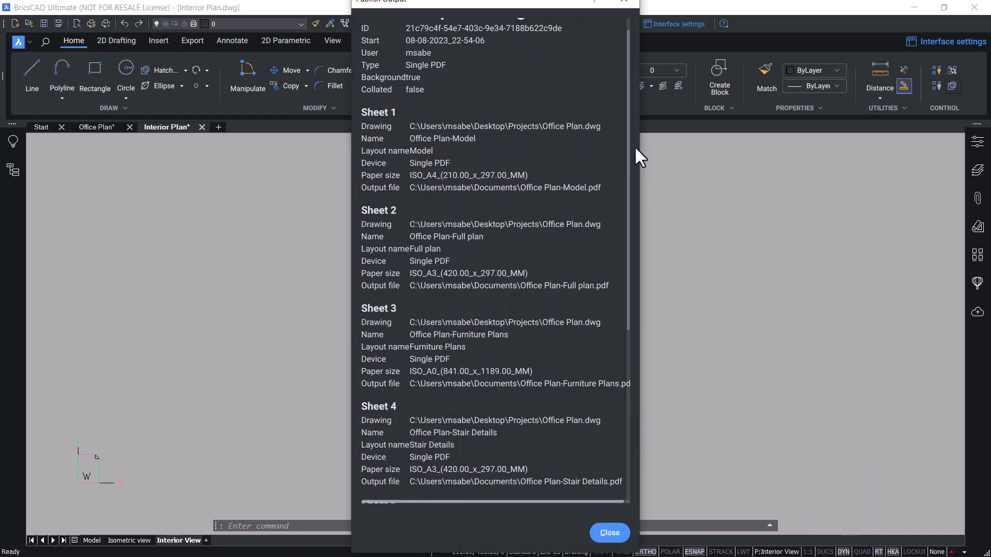
{"action": "left_click_drag", "start_coordinate": [635, 148], "coordinate": [635, 359]}
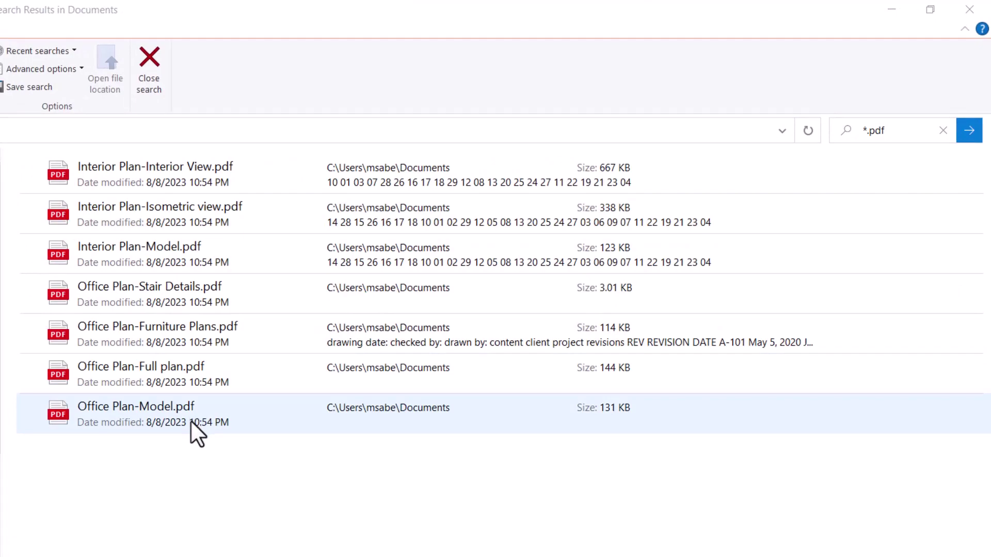
Open Interior View, Isometric view and Furniture Plans PDFs in Edge and scroll through them.
{"action": "double_click", "coordinate": [117, 171]}
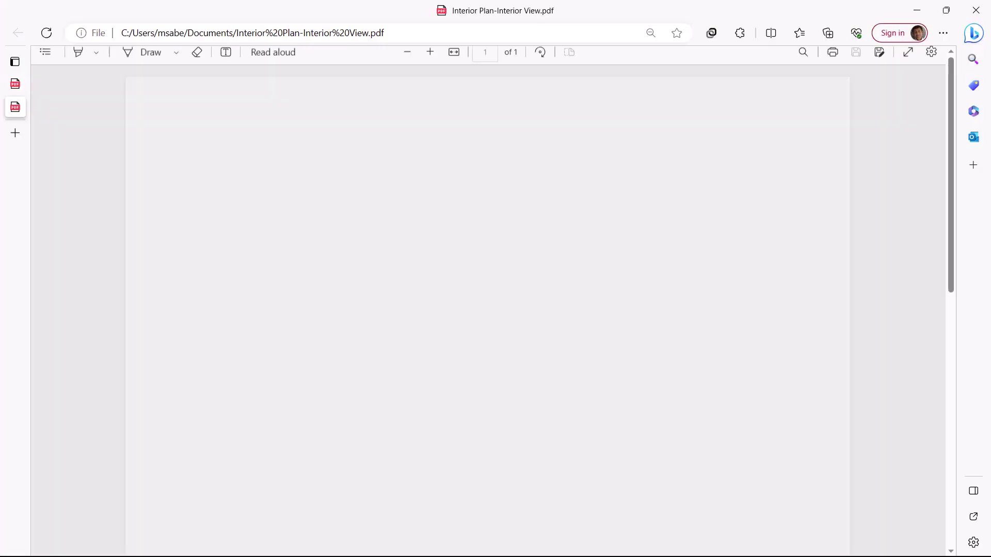
{"action": "scroll", "coordinate": [721, 380], "scroll_direction": "down", "scroll_amount": 10}
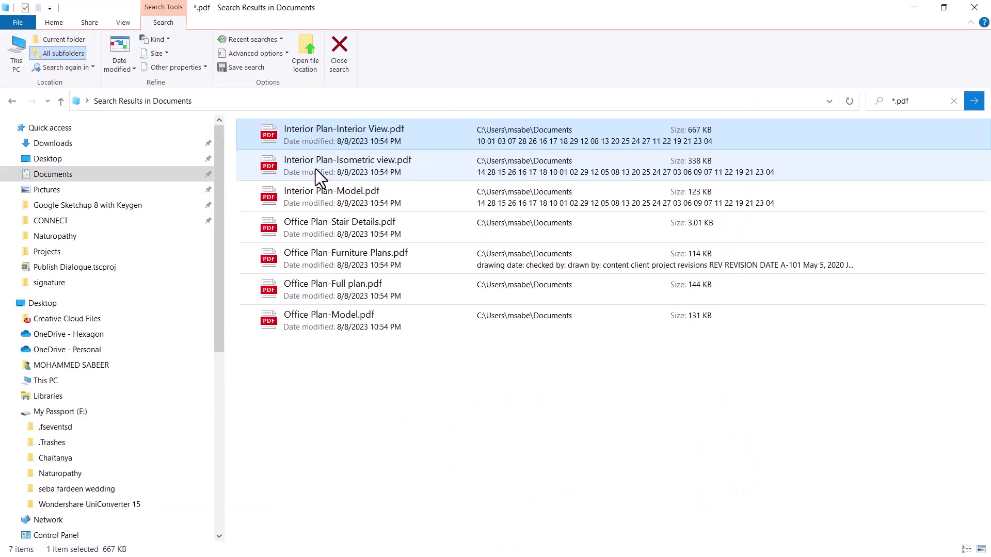
{"action": "double_click", "coordinate": [318, 168]}
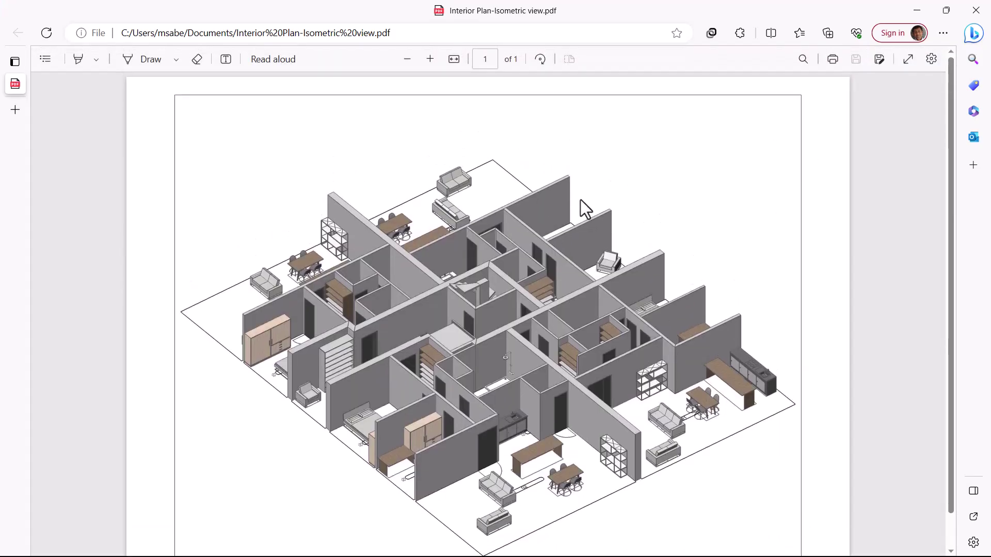
{"action": "double_click", "coordinate": [344, 261]}
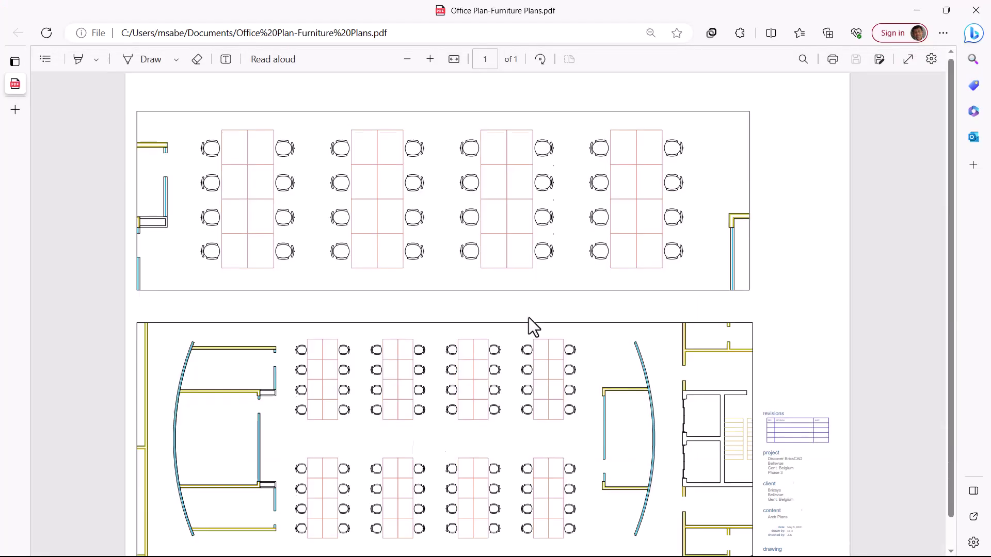
{"action": "scroll", "coordinate": [529, 318], "scroll_direction": "down", "scroll_amount": 1}
{"action": "scroll", "coordinate": [529, 324], "scroll_direction": "up", "scroll_amount": 1}
{"action": "scroll", "coordinate": [528, 324], "scroll_direction": "down", "scroll_amount": 1}
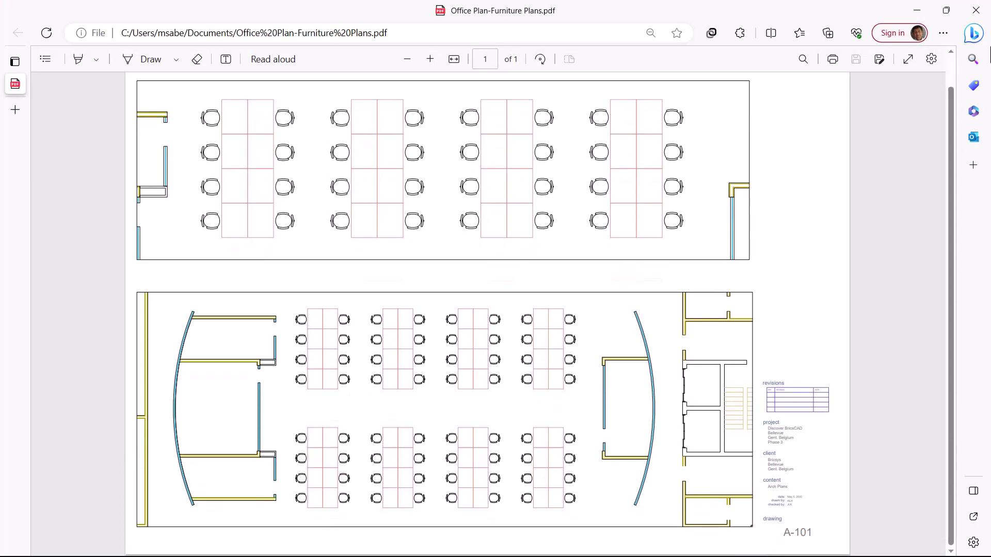